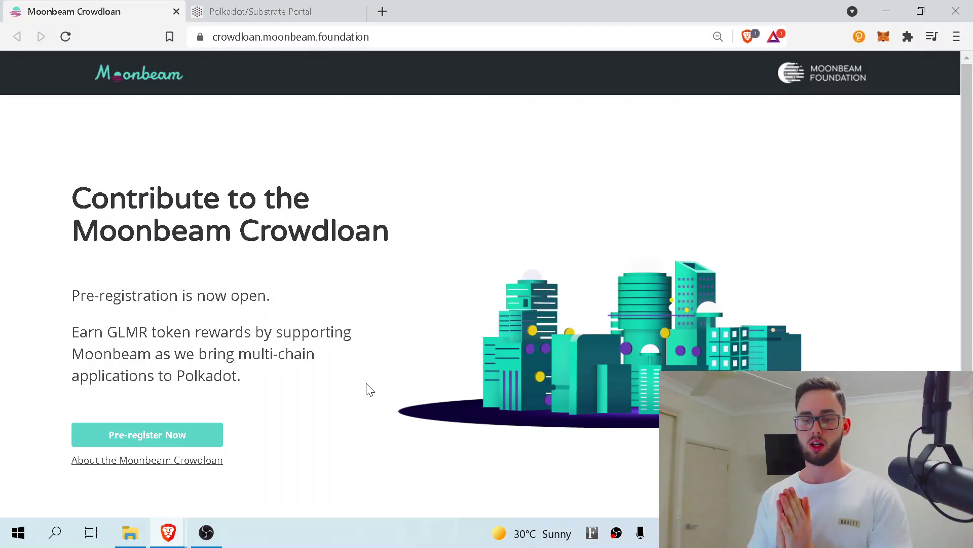
Step: Start pre-registration with the notification email left blank and reach the Terms and Conditions step
{"action": "left_click", "coordinate": [146, 441]}
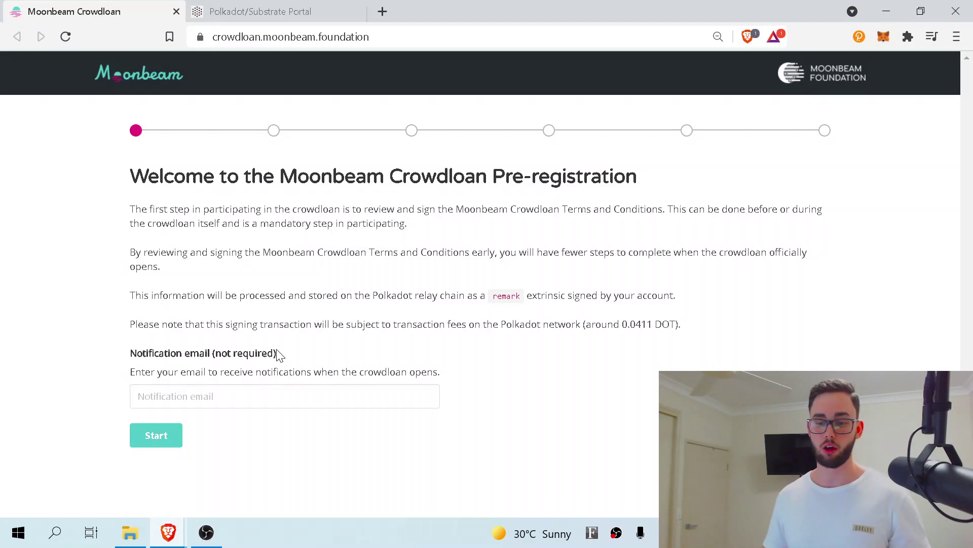
{"action": "left_click", "coordinate": [282, 396]}
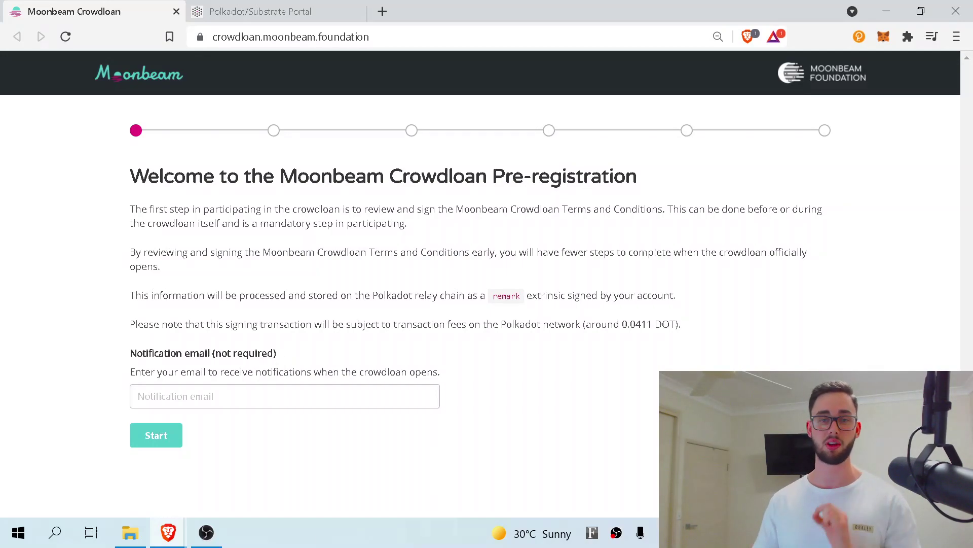
{"action": "left_click", "coordinate": [180, 437]}
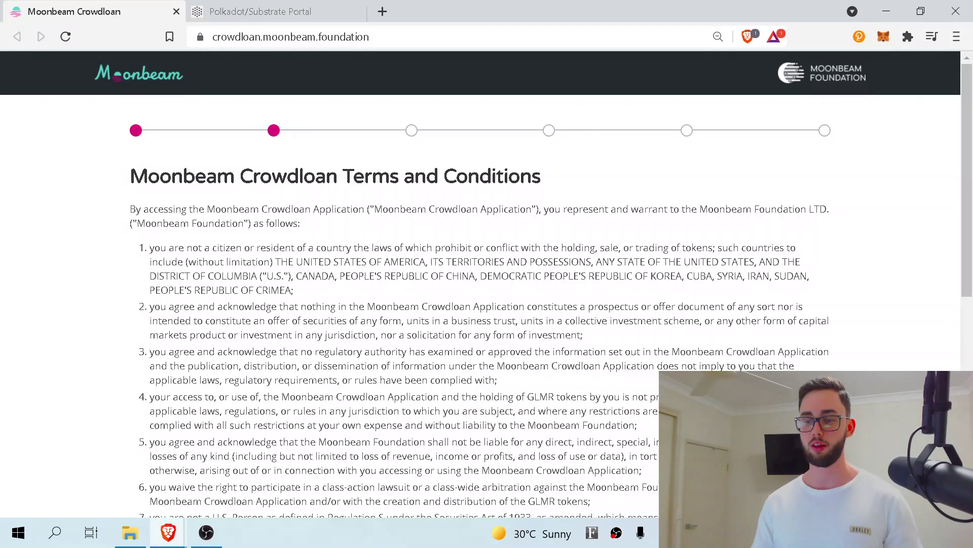
Step: Read the terms, highlighting the first clause and CANADA among the restricted countries
{"action": "left_click_drag", "start_coordinate": [474, 247], "coordinate": [410, 299]}
{"action": "left_click", "coordinate": [410, 299]}
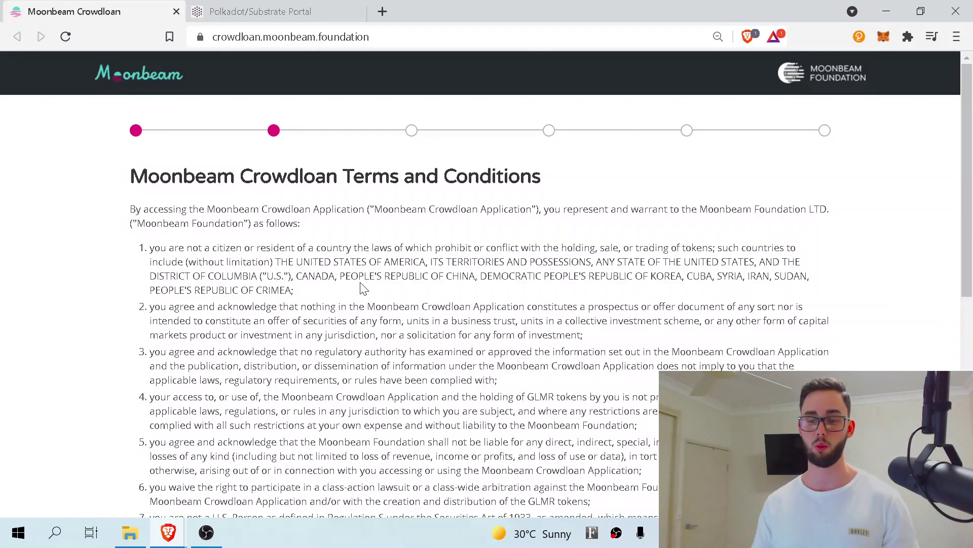
{"action": "left_click_drag", "start_coordinate": [335, 276], "coordinate": [294, 276]}
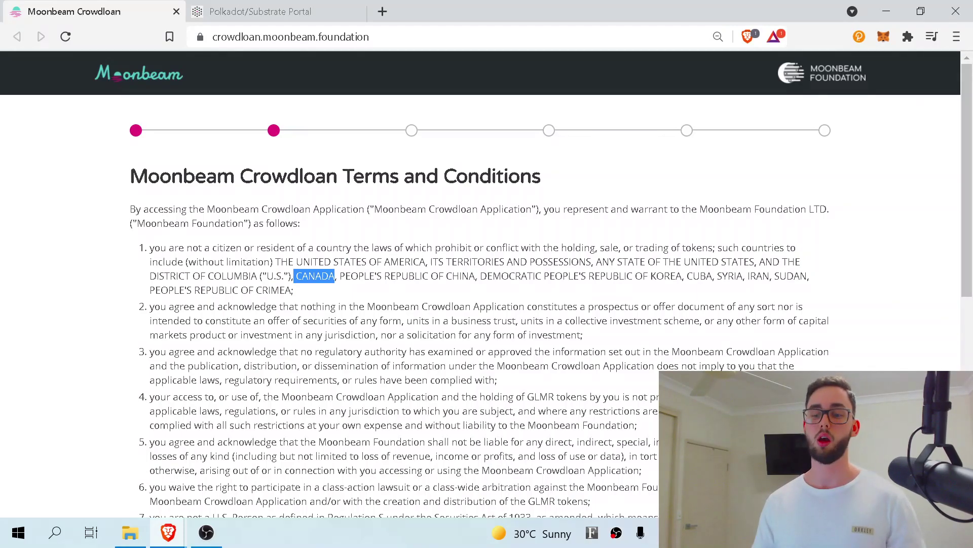
{"action": "left_click", "coordinate": [410, 299]}
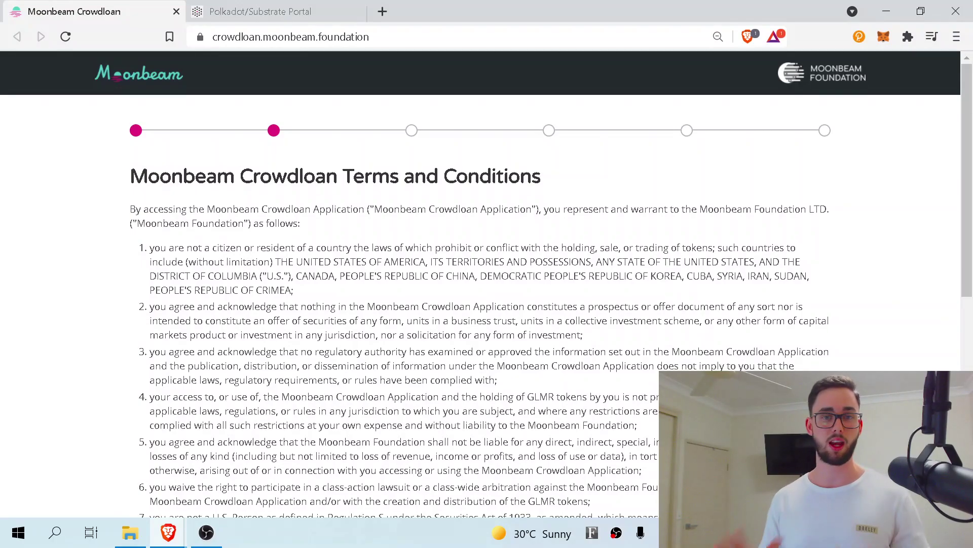
Step: Tick 'I have read and agree to the terms and conditions' and click Agree
{"action": "scroll", "coordinate": [486, 284], "scroll_direction": "down", "scroll_amount": 8}
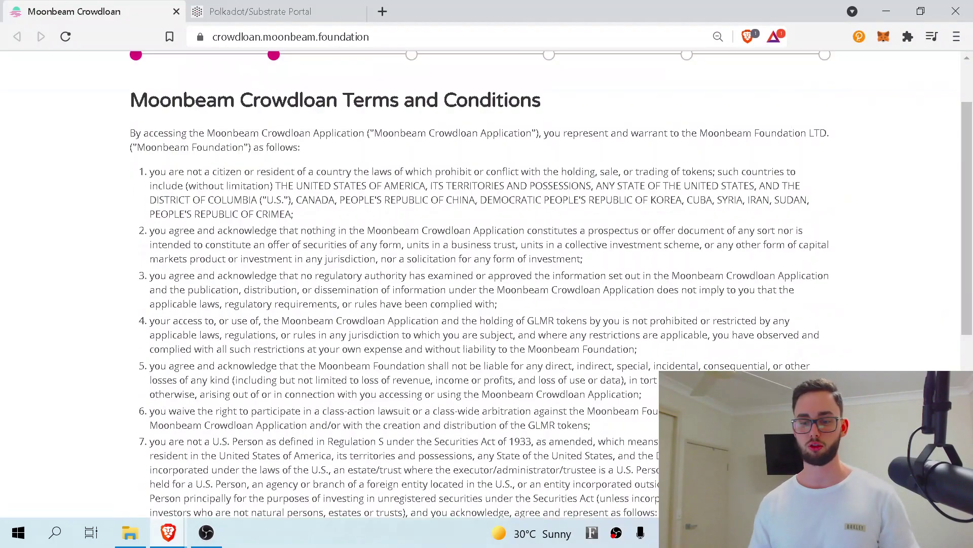
{"action": "left_click", "coordinate": [135, 443]}
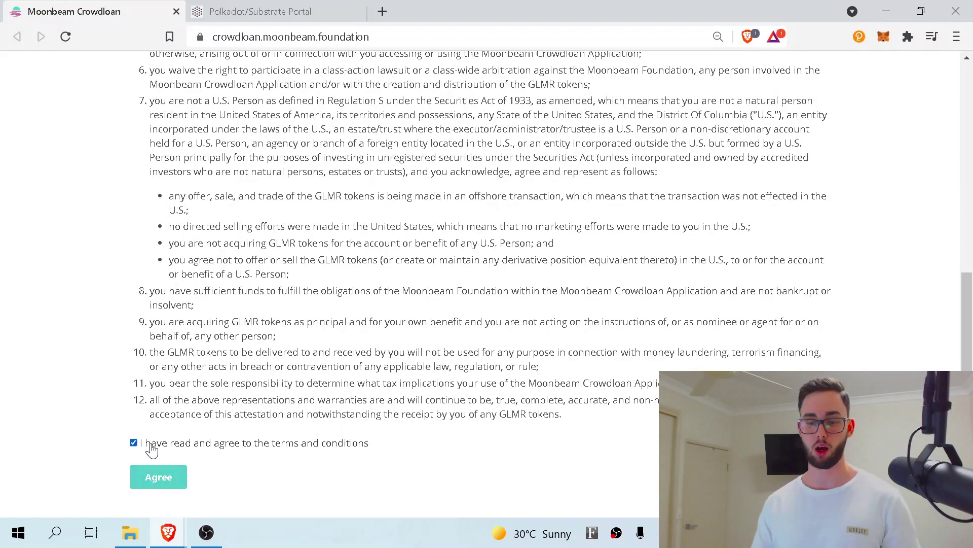
{"action": "left_click", "coordinate": [169, 475]}
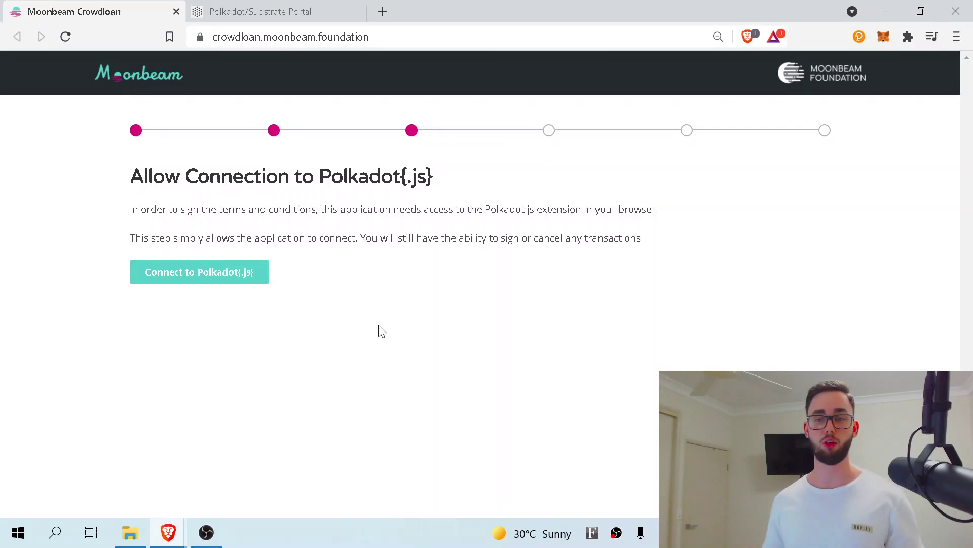
Step: Show the Polkadot{.js} extension's Accounts popup listing the Polkadot ACA Funds account
{"action": "left_click", "coordinate": [868, 39]}
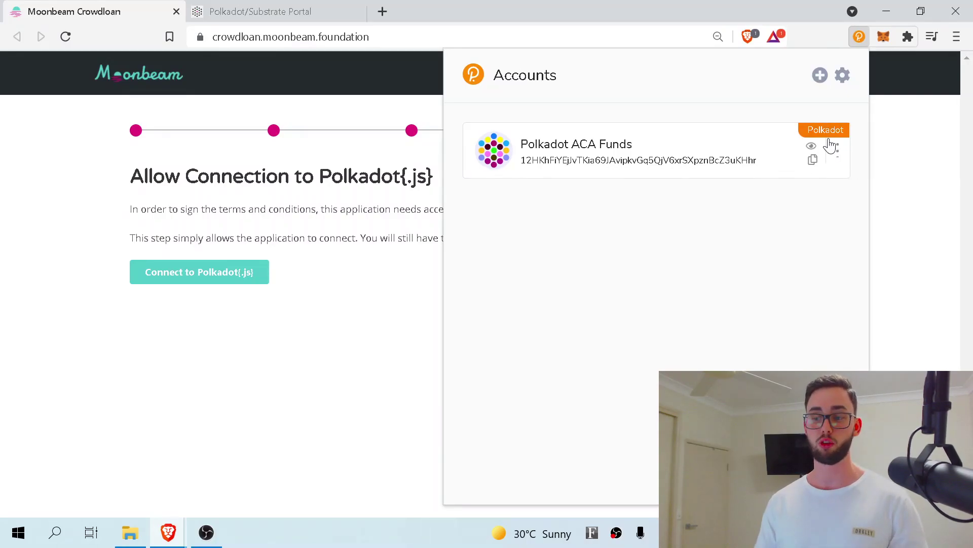
Step: Keep the Polkadot ACA Funds account on Polkadot Relay Chain, then close the extension popup
{"action": "left_click", "coordinate": [813, 160]}
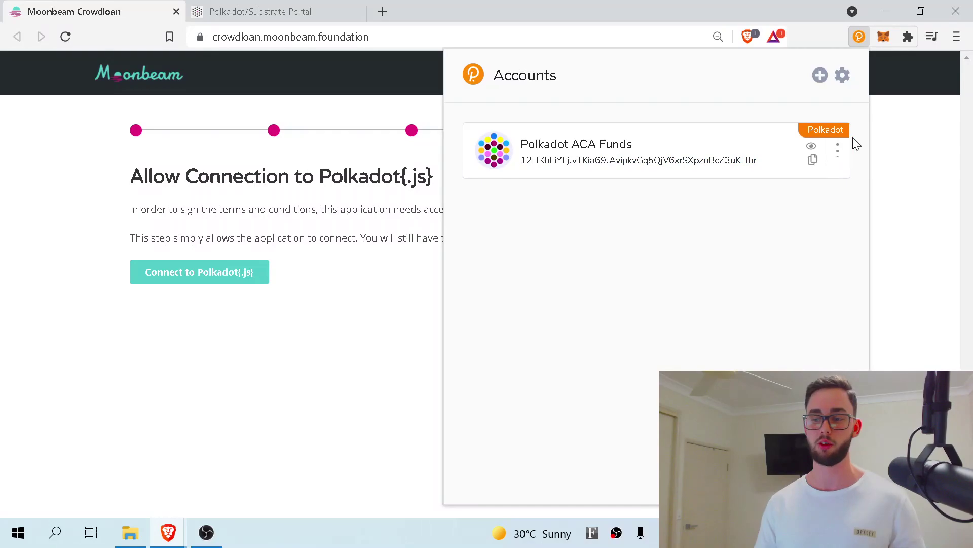
{"action": "left_click", "coordinate": [838, 151]}
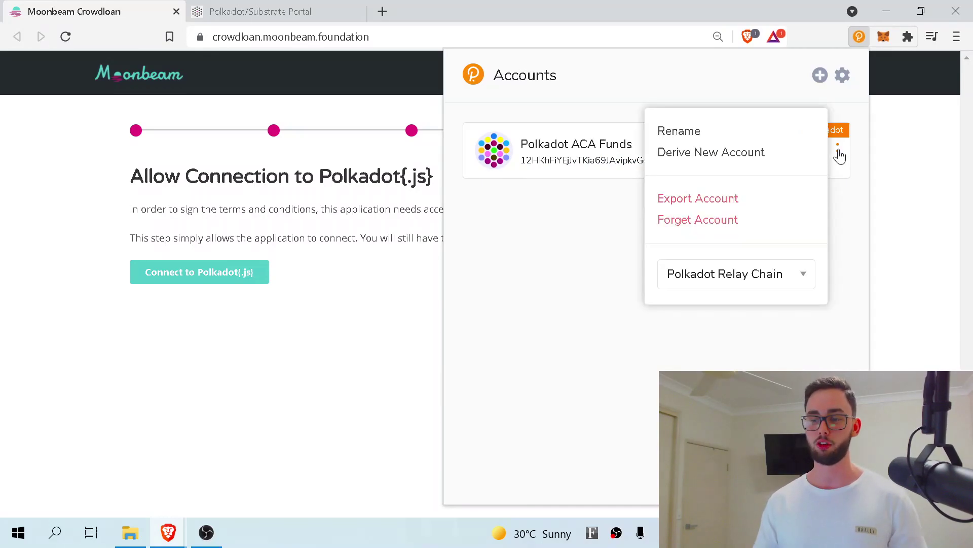
{"action": "left_click", "coordinate": [765, 269]}
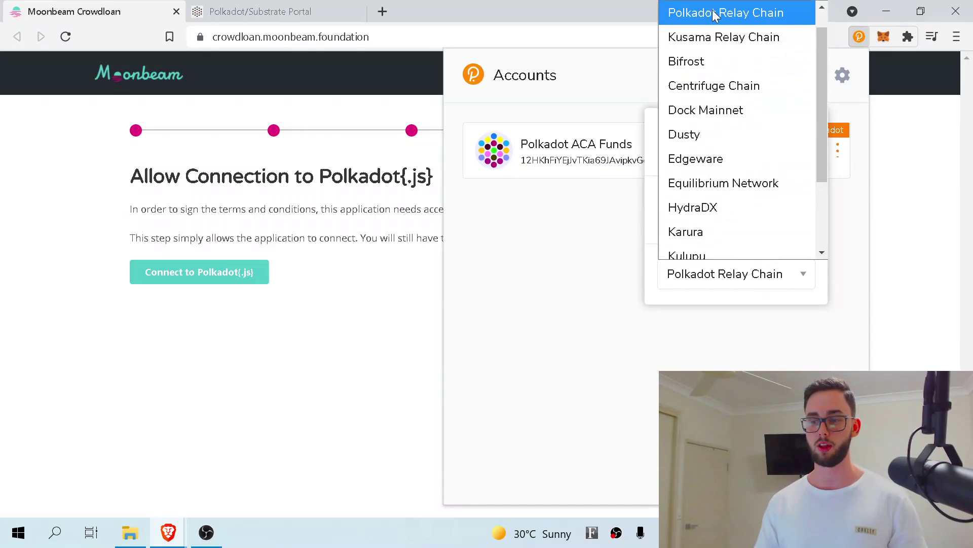
{"action": "left_click", "coordinate": [738, 17]}
{"action": "left_click", "coordinate": [563, 215]}
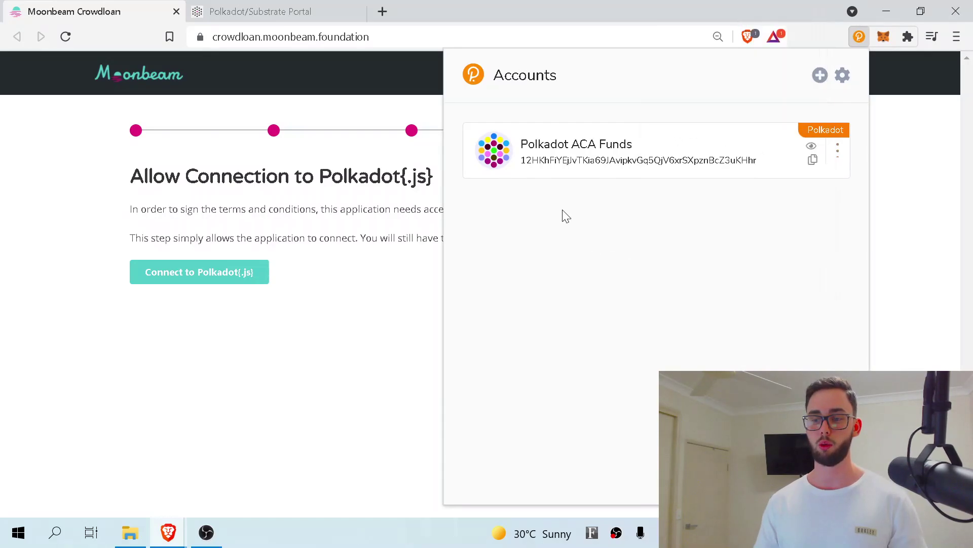
{"action": "left_click_drag", "start_coordinate": [527, 163], "coordinate": [532, 160]}
{"action": "left_click", "coordinate": [597, 238]}
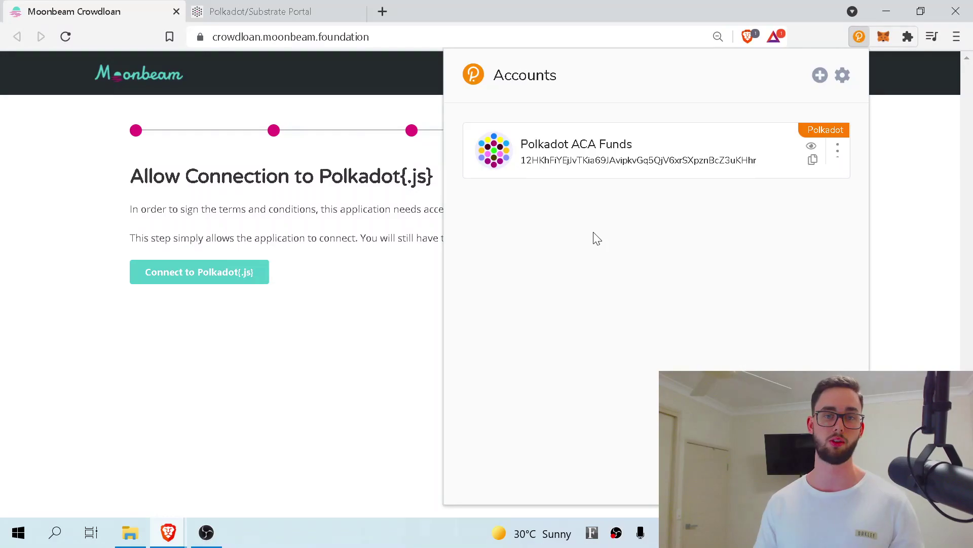
{"action": "left_click", "coordinate": [363, 390]}
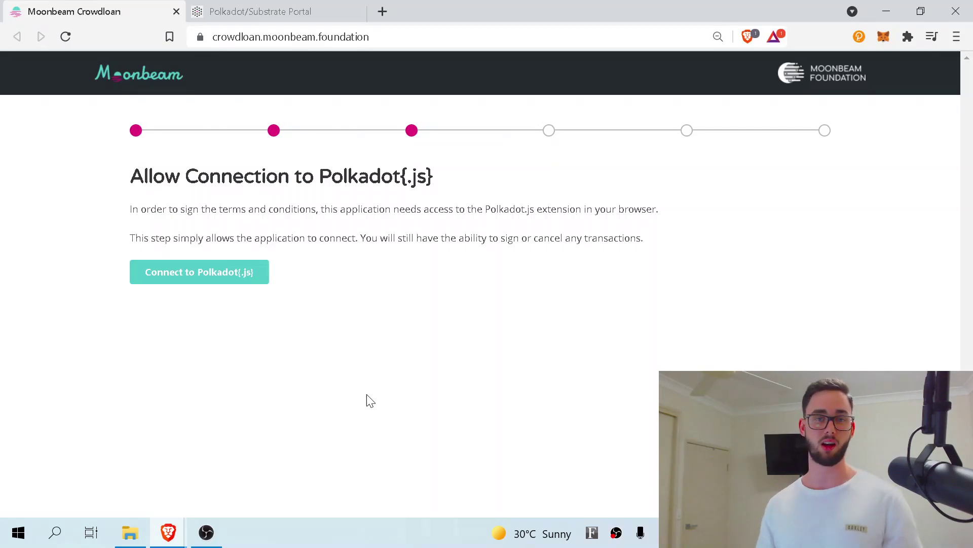
Step: Connect the page to Polkadot{.js} and confirm crowdloan.moonbeam.foundation is an allowed website
{"action": "left_click", "coordinate": [181, 284]}
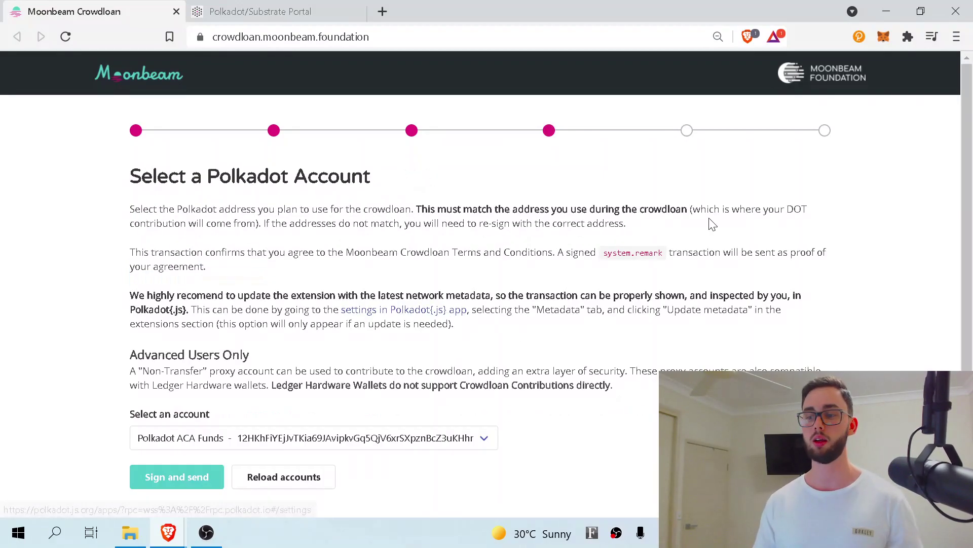
{"action": "left_click", "coordinate": [859, 37]}
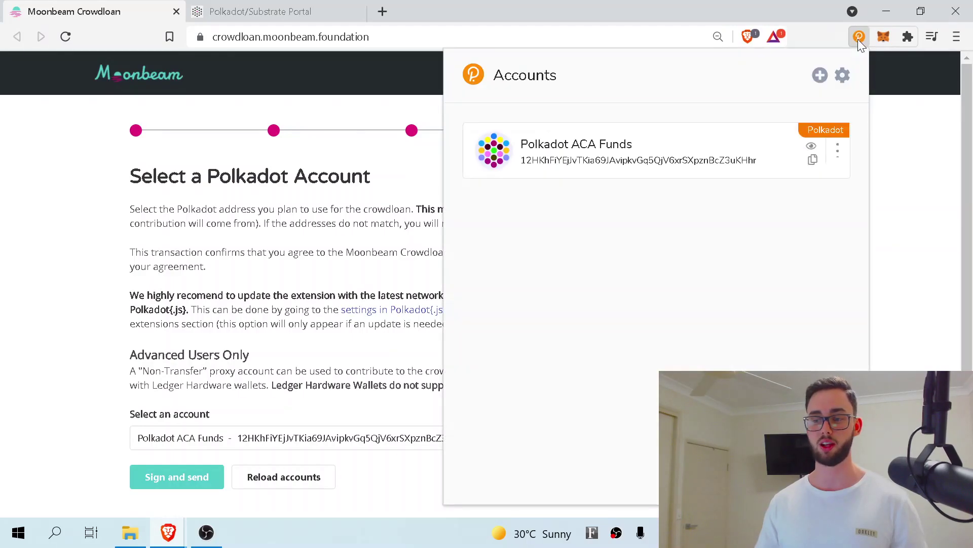
{"action": "left_click", "coordinate": [838, 150]}
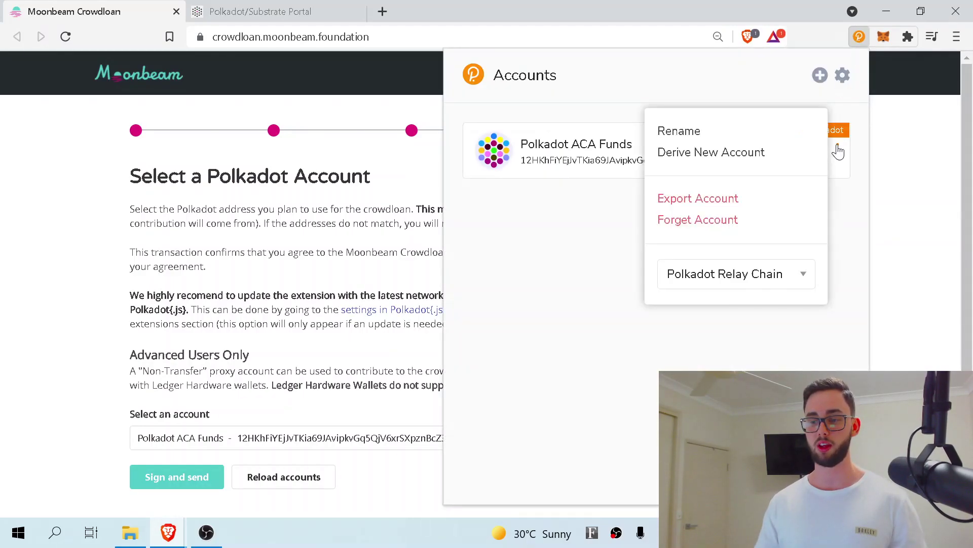
{"action": "left_click", "coordinate": [844, 68]}
{"action": "left_click", "coordinate": [842, 77]}
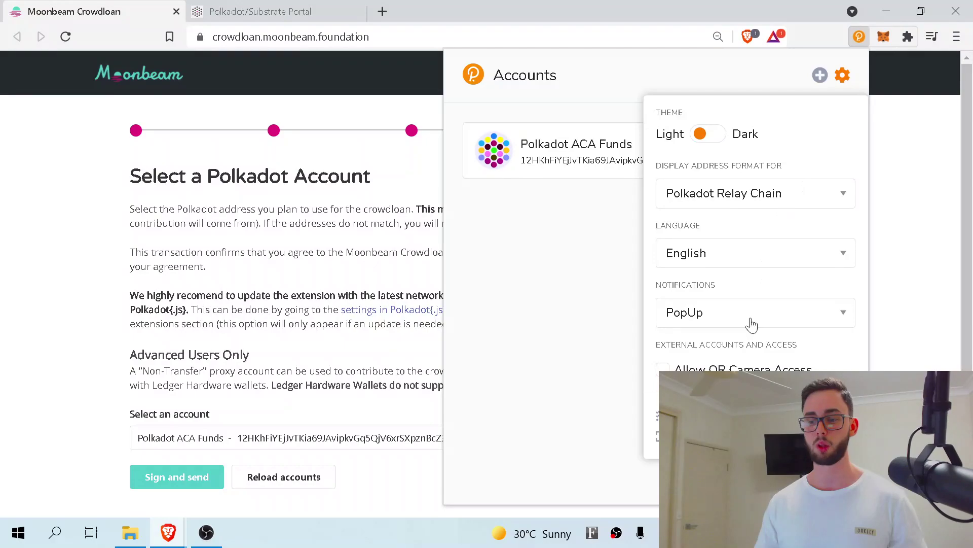
{"action": "left_click", "coordinate": [700, 416]}
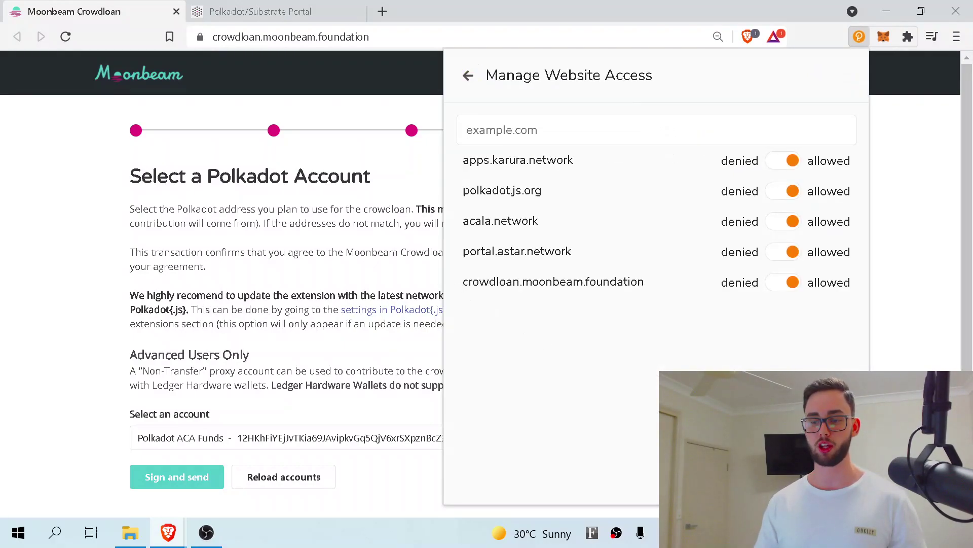
{"action": "left_click_drag", "start_coordinate": [472, 282], "coordinate": [644, 283]}
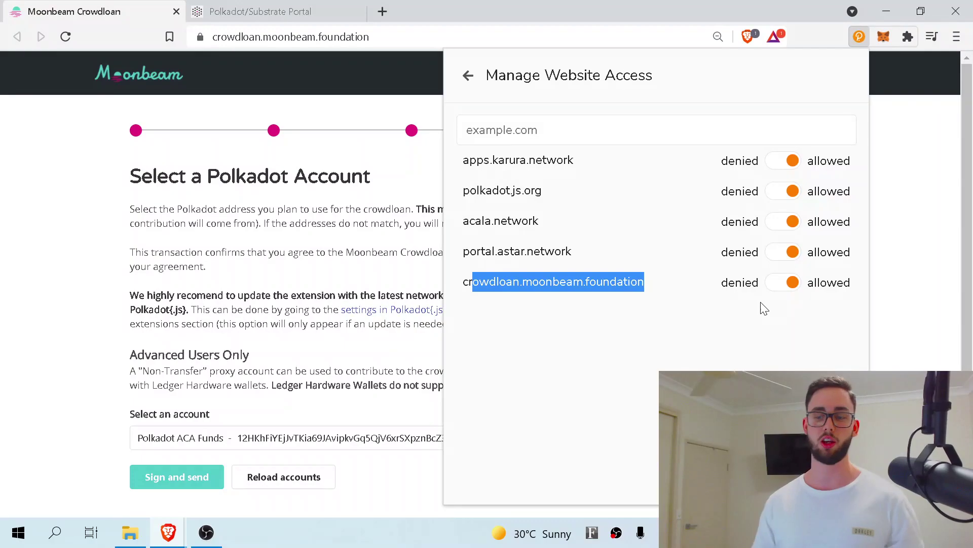
{"action": "left_click", "coordinate": [724, 316]}
{"action": "left_click", "coordinate": [324, 246]}
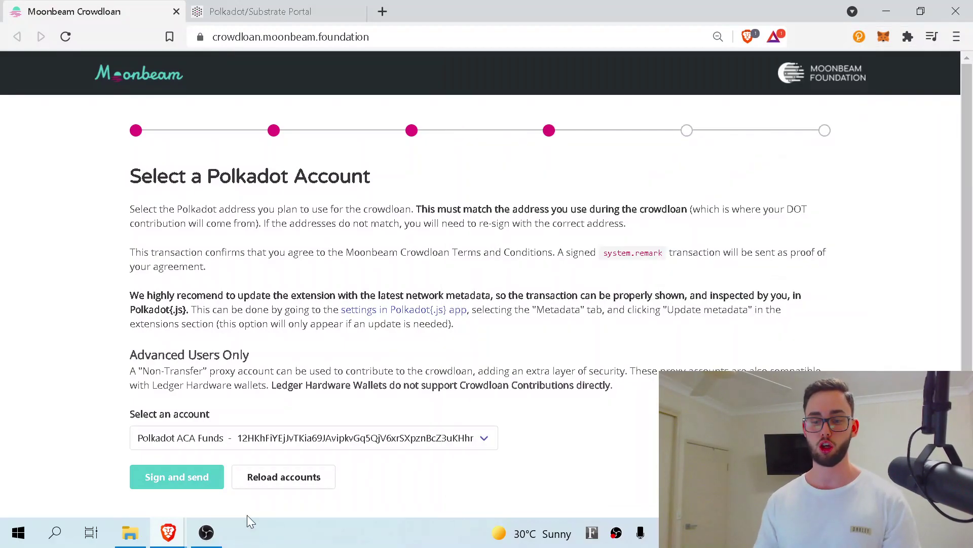
Step: Keep Polkadot ACA Funds as the account, press Sign and send, then switch to the portal tab
{"action": "left_click", "coordinate": [300, 435]}
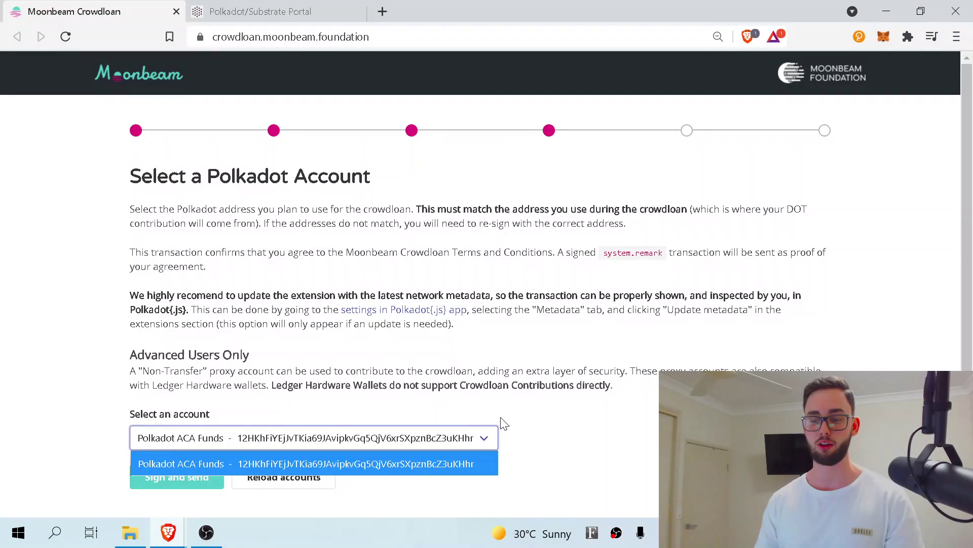
{"action": "left_click", "coordinate": [534, 422]}
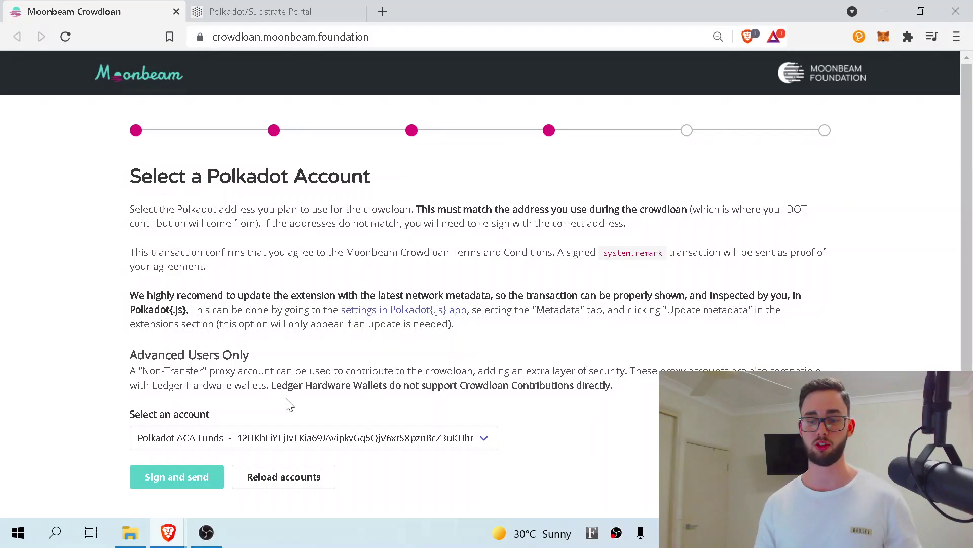
{"action": "left_click_drag", "start_coordinate": [130, 208], "coordinate": [682, 233]}
{"action": "left_click", "coordinate": [682, 233]}
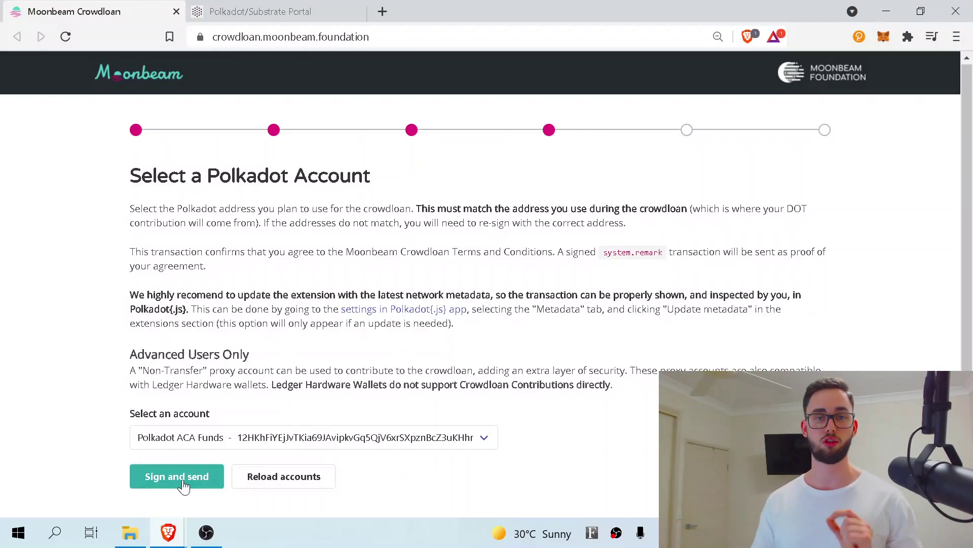
{"action": "left_click", "coordinate": [183, 485]}
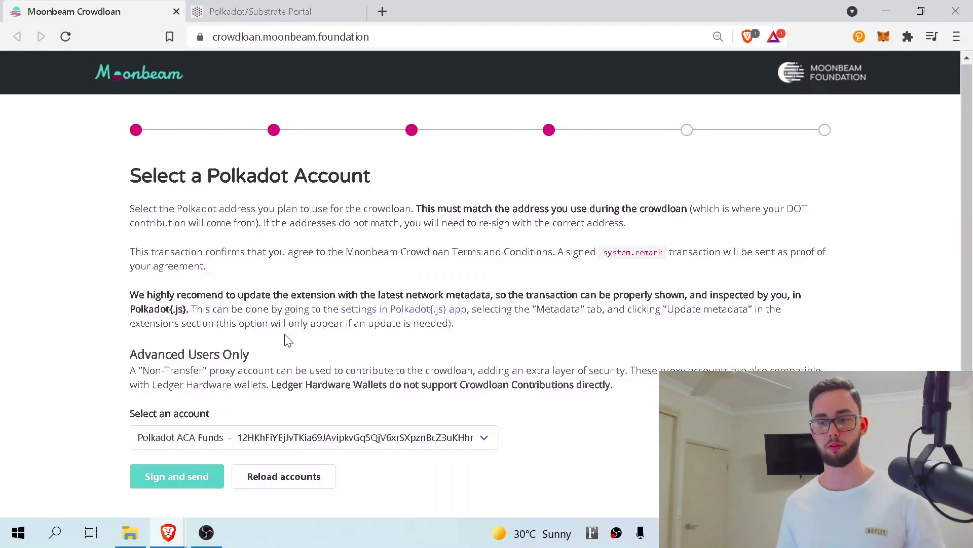
{"action": "left_click", "coordinate": [288, 8]}
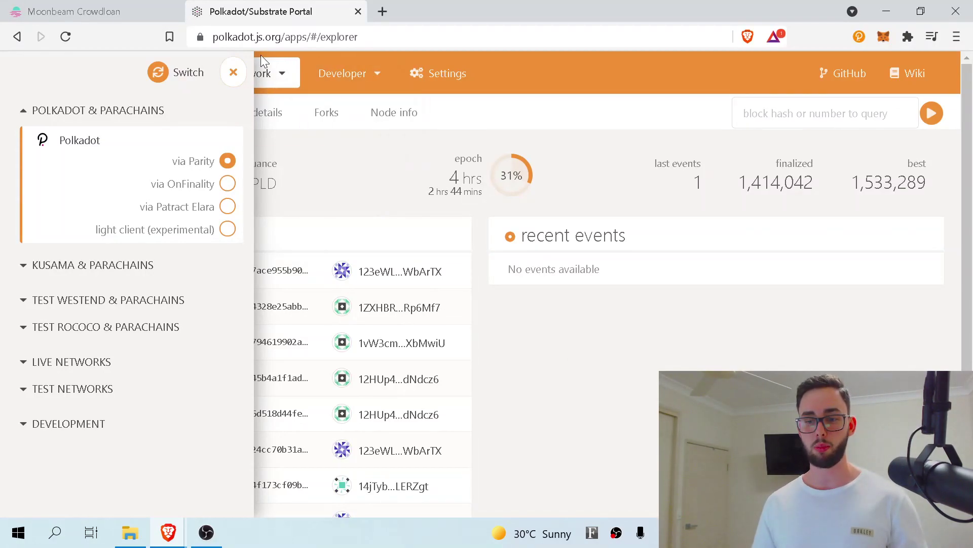
Step: Switch the portal's network from Dusty to Polkadot via Parity under POLKADOT & PARACHAINS
{"action": "left_click", "coordinate": [233, 72]}
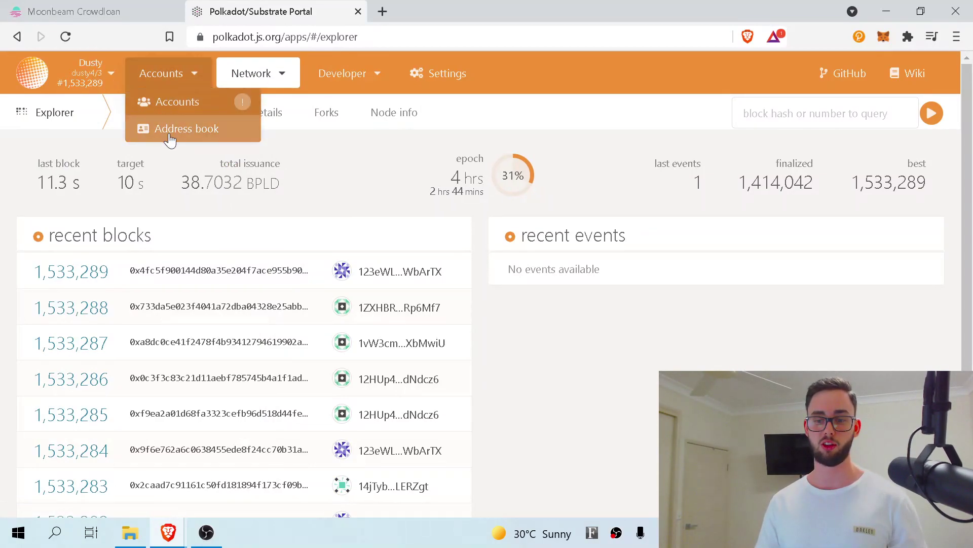
{"action": "mouse_move", "coordinate": [170, 86]}
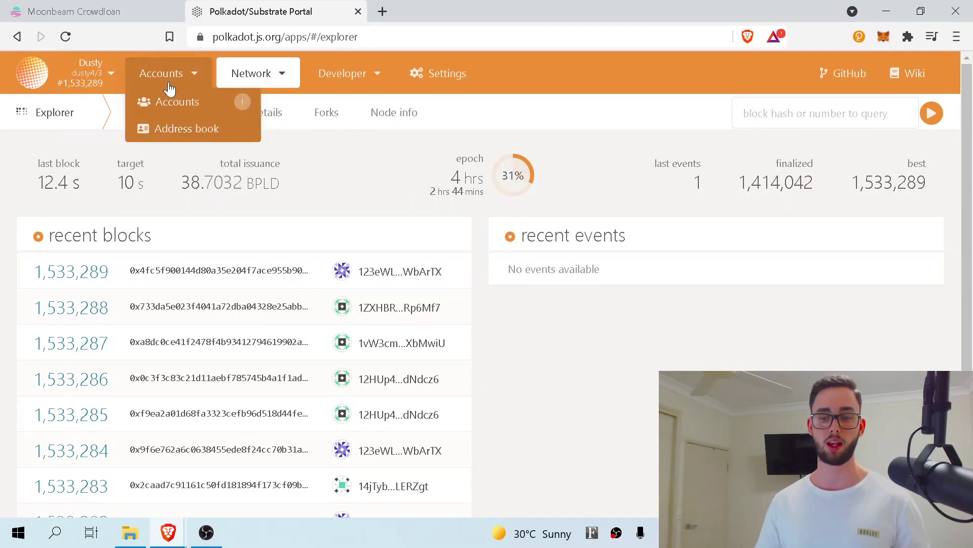
{"action": "left_click", "coordinate": [108, 76]}
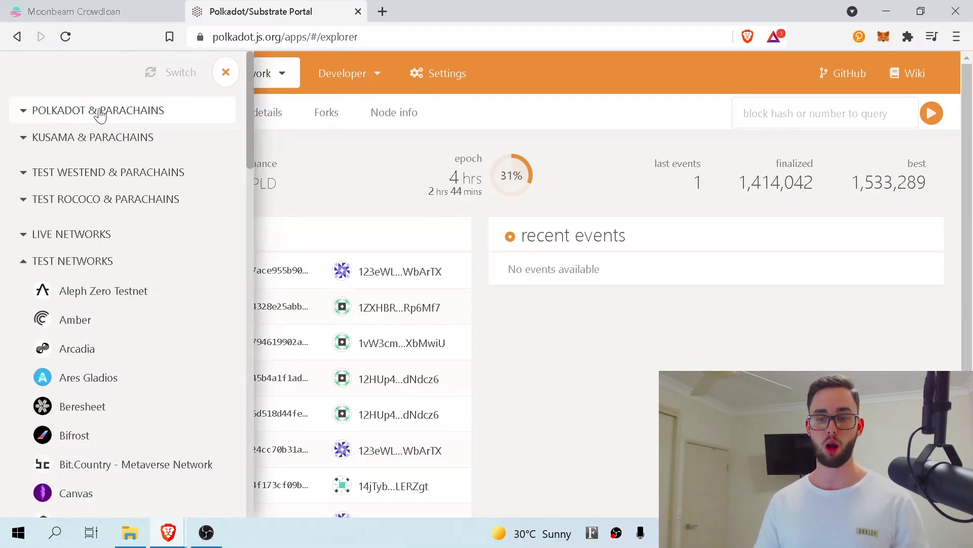
{"action": "left_click", "coordinate": [117, 114]}
{"action": "left_click", "coordinate": [80, 140]}
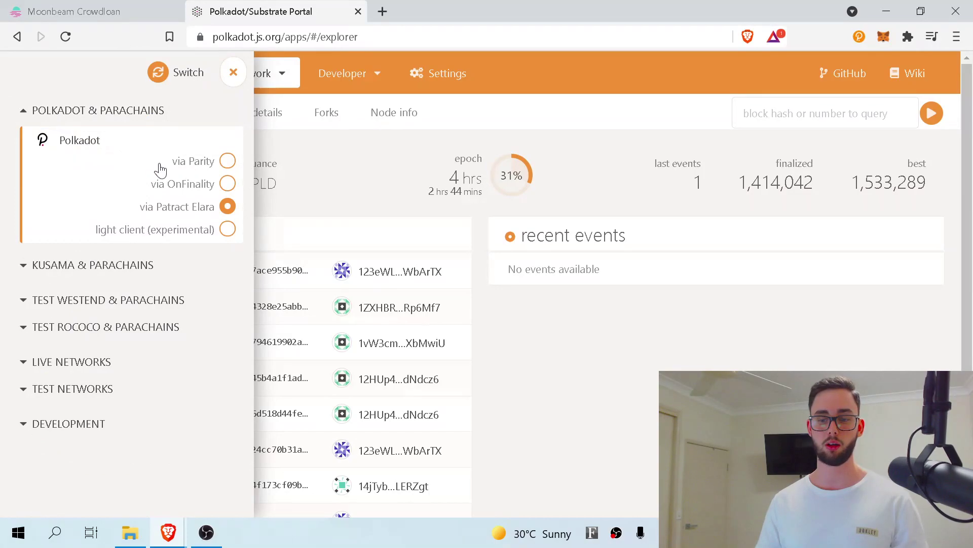
{"action": "left_click", "coordinate": [228, 162]}
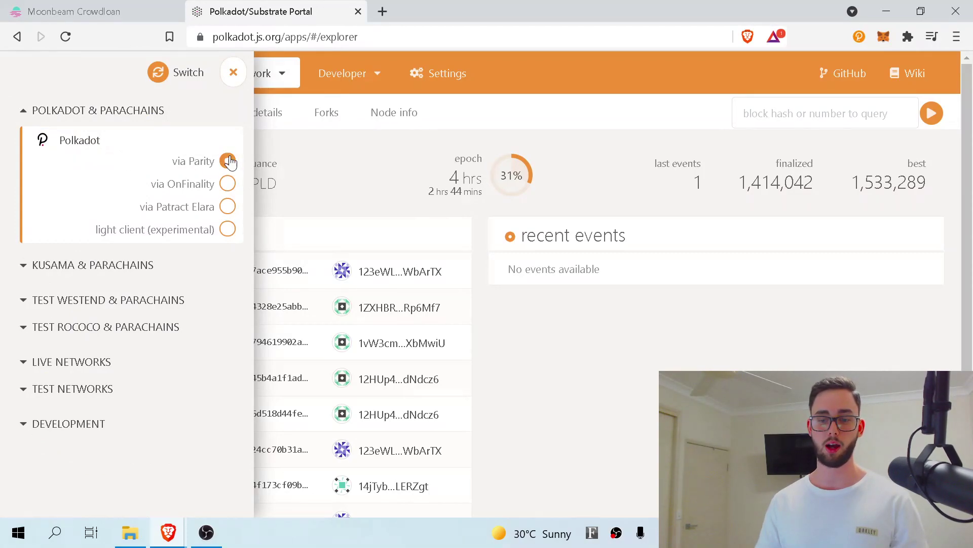
{"action": "left_click", "coordinate": [177, 73]}
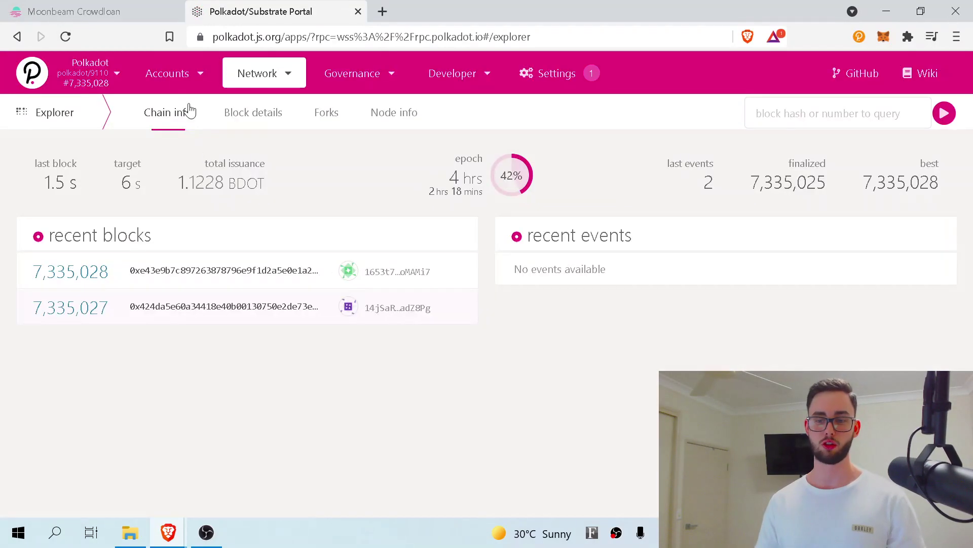
Step: Open My accounts, showing Polkadot ACA Funds with a 201.4105 DOT total balance
{"action": "mouse_move", "coordinate": [159, 72]}
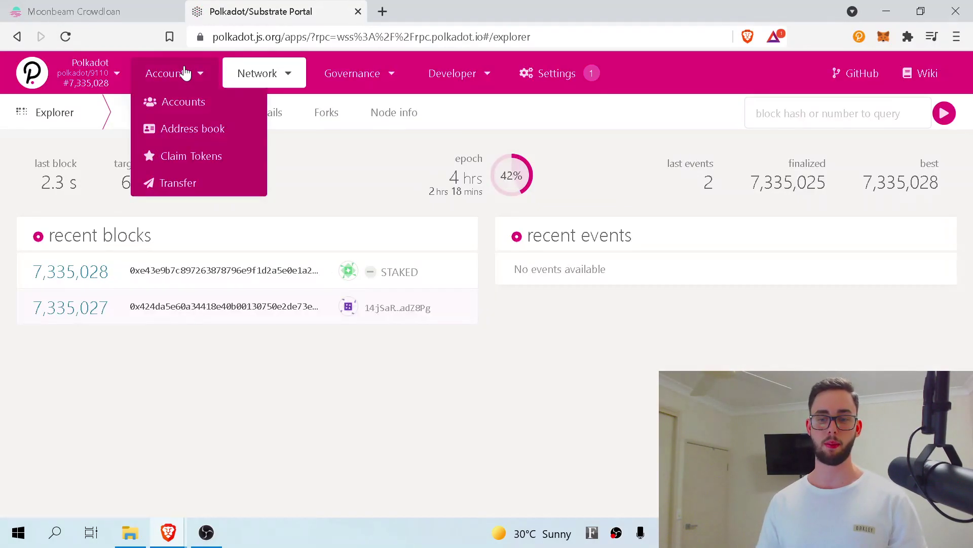
{"action": "left_click", "coordinate": [178, 103]}
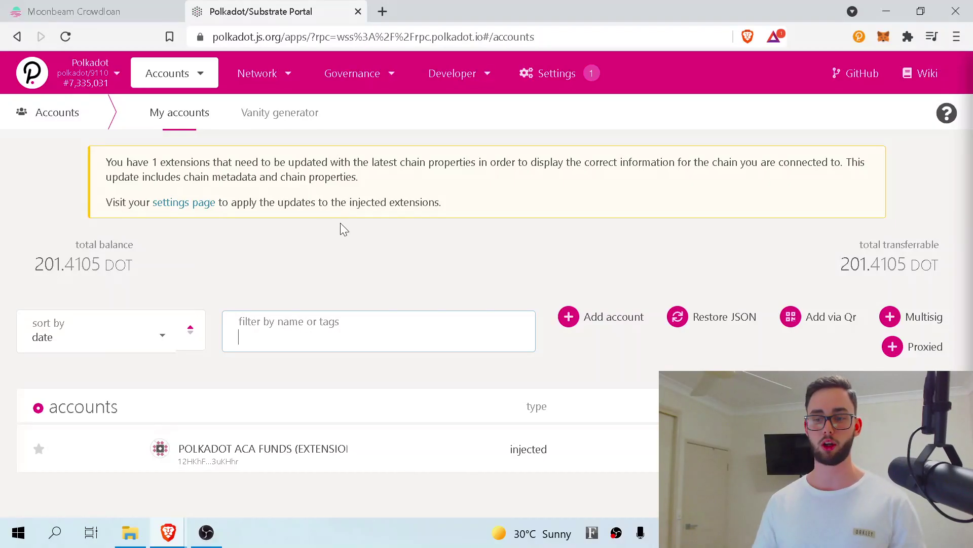
Step: Update the extension's Polkadot metadata in Settings > Metadata, then return to the Moonbeam Crowdloan tab
{"action": "left_click", "coordinate": [556, 76]}
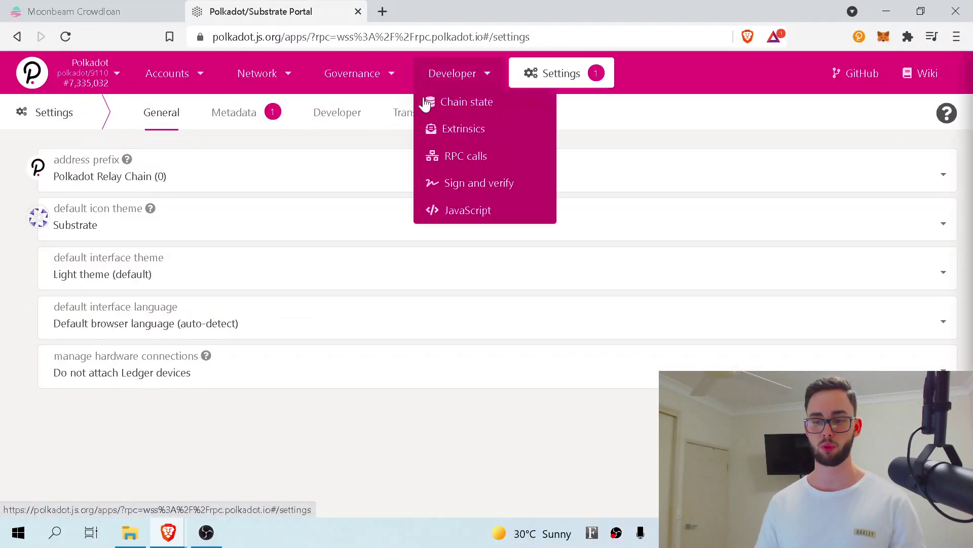
{"action": "left_click", "coordinate": [209, 126]}
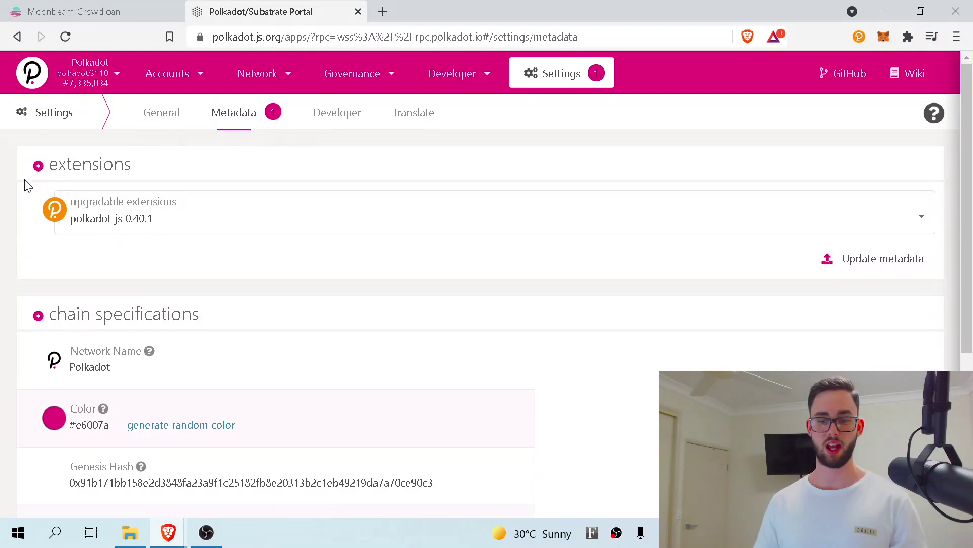
{"action": "left_click", "coordinate": [835, 266]}
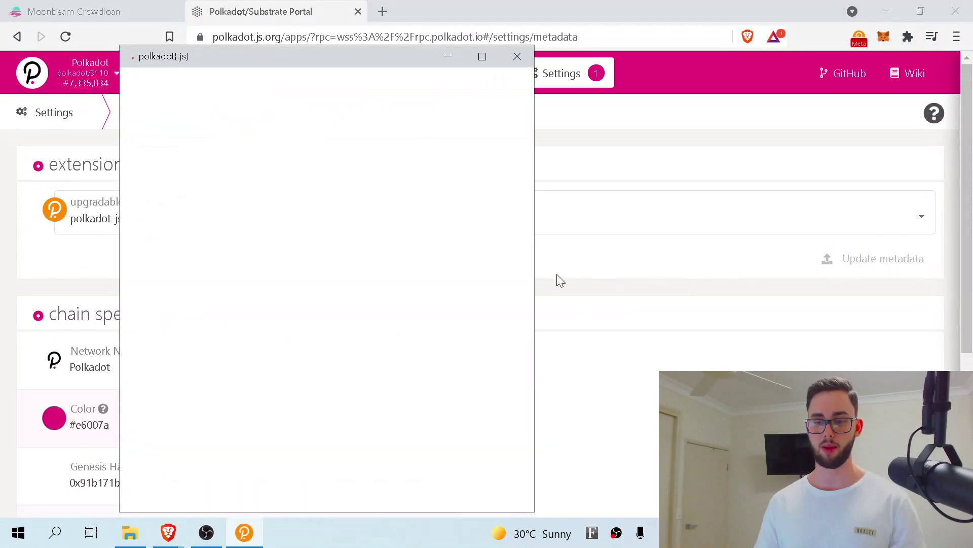
{"action": "left_click", "coordinate": [343, 391]}
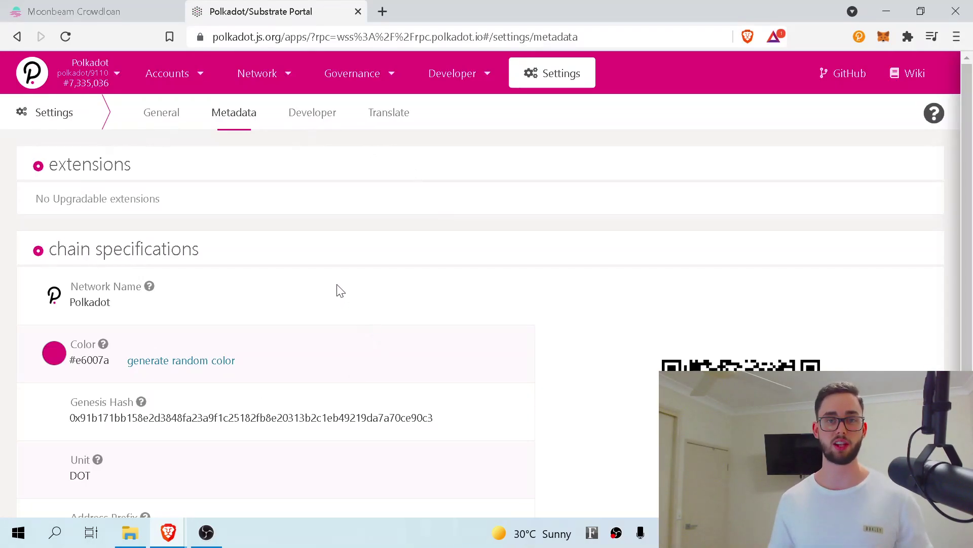
{"action": "left_click", "coordinate": [84, 10]}
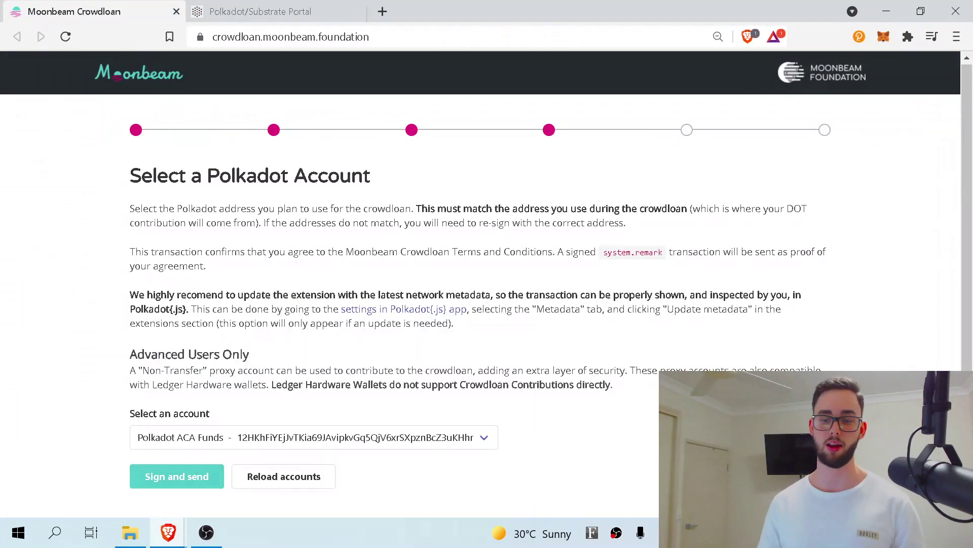
Step: Sign and send the terms agreement with Polkadot ACA Funds until Transaction Successful appears
{"action": "left_click", "coordinate": [196, 484]}
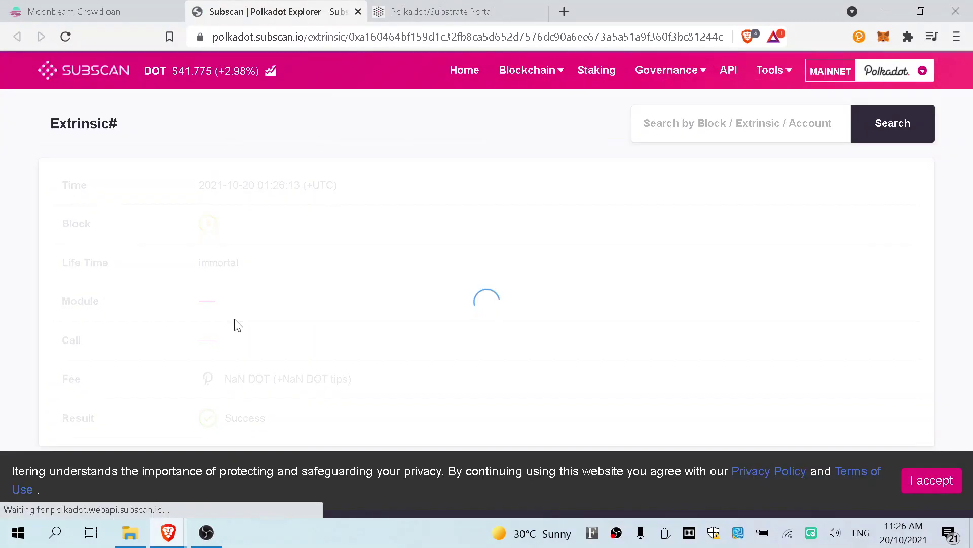
Step: Dismiss Subscan's cookie notice and review extrinsic 7281405-4, a successful System Remark
{"action": "left_click", "coordinate": [915, 479]}
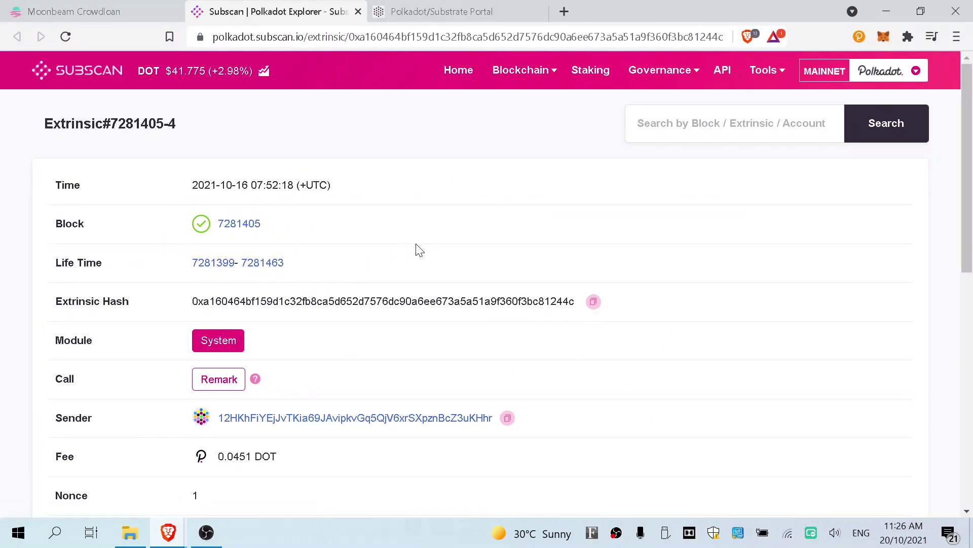
{"action": "scroll", "coordinate": [514, 258], "scroll_direction": "down", "scroll_amount": 1}
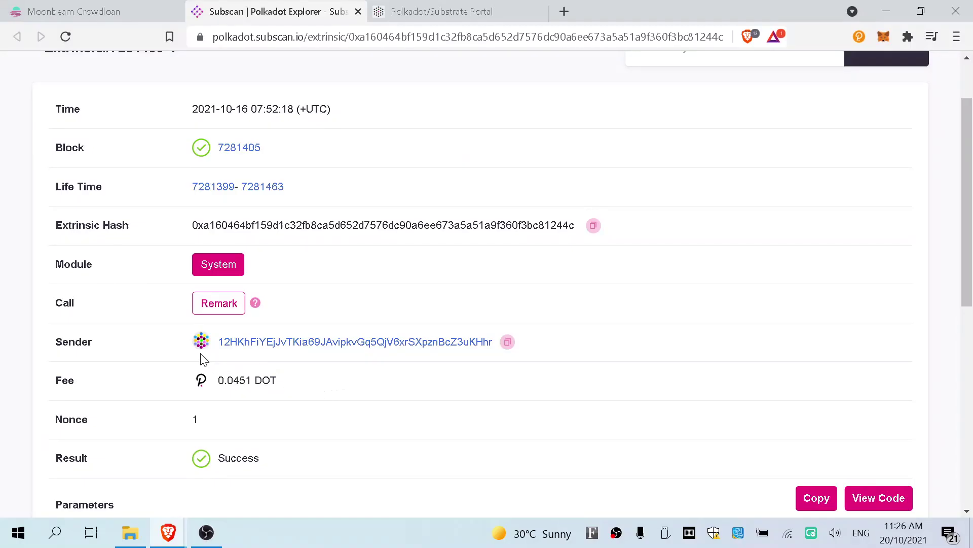